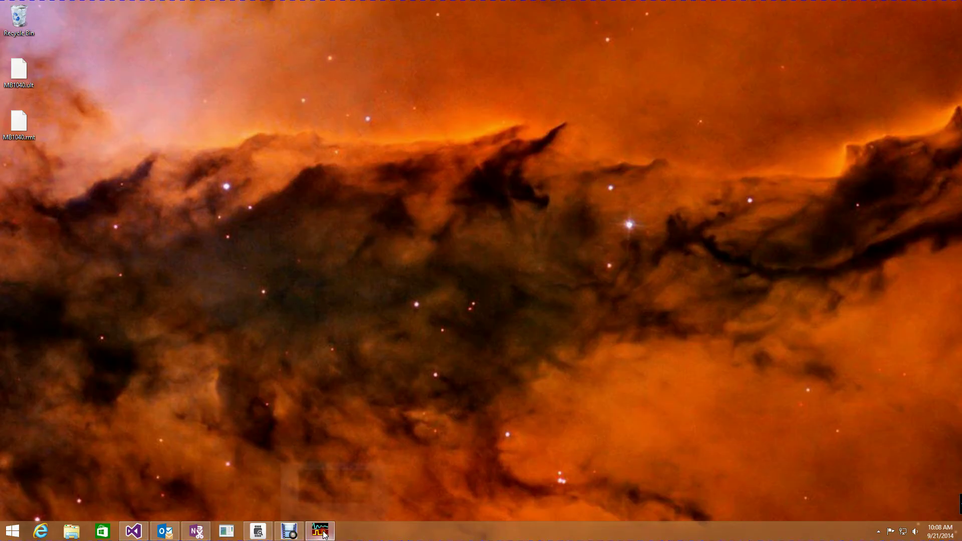
Refresh the Pulse Width capture in Ultrascope to show the wider single pulse
left_click(320, 531)
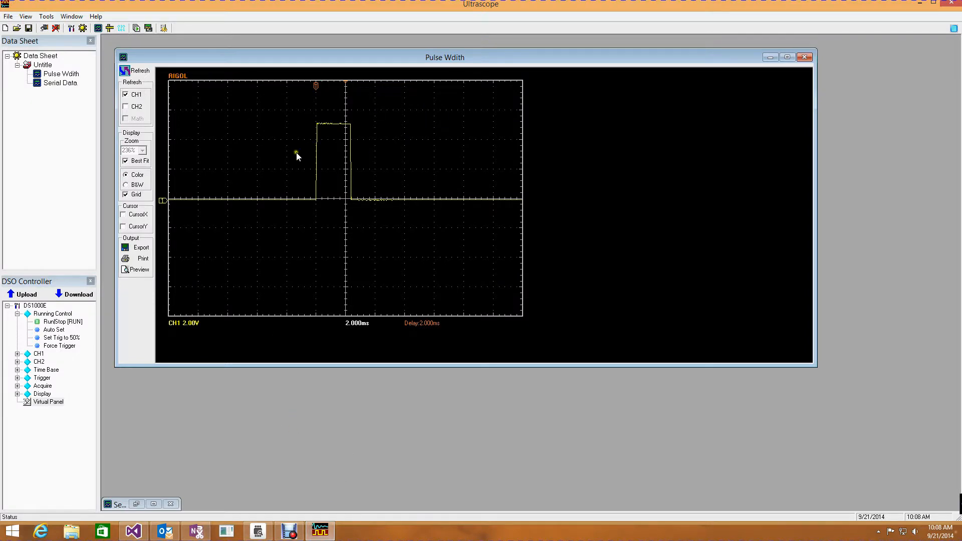
left_click(134, 71)
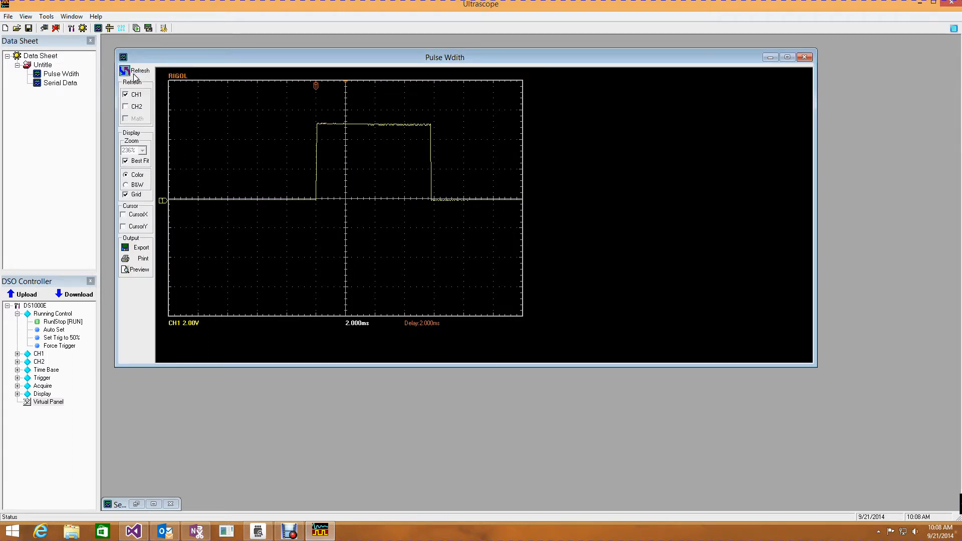
View the live Virtual Panel enlarged, then close it again
double_click(48, 401)
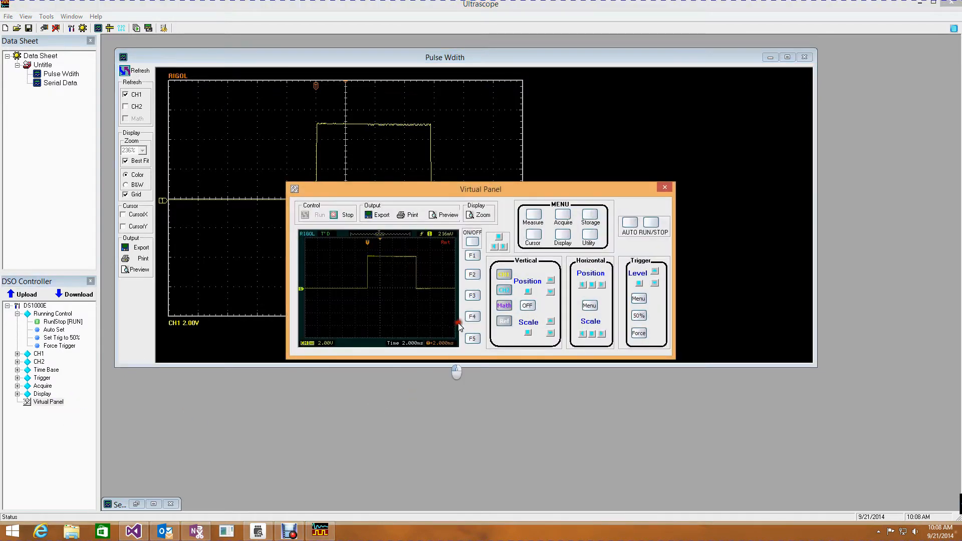
left_click(479, 215)
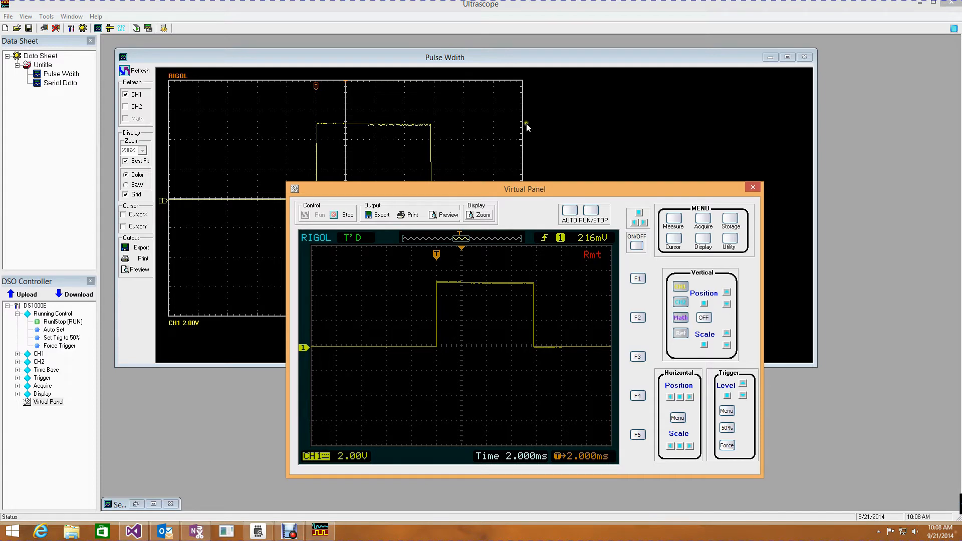
left_click(753, 188)
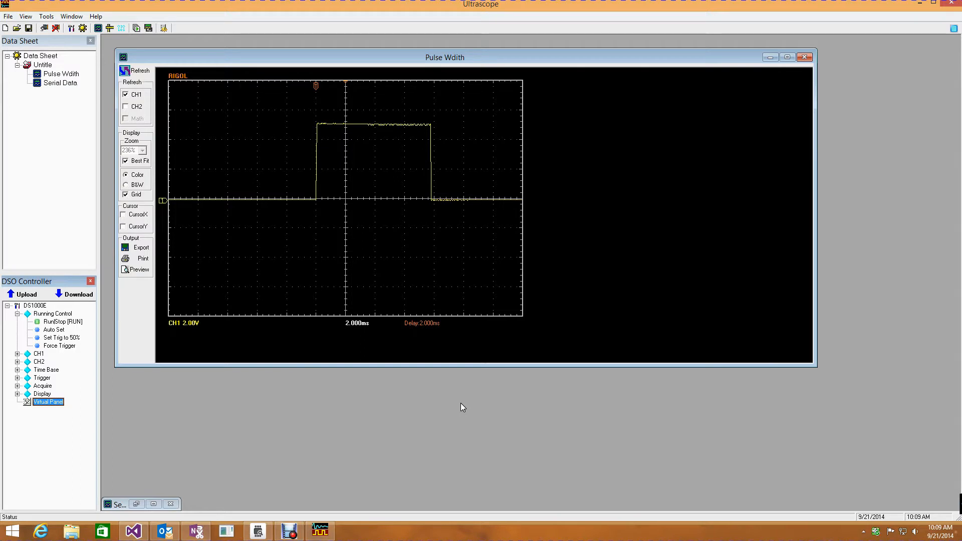
Minimize the Pulse Width window so the Ultrascope workspace is empty
left_click(154, 504)
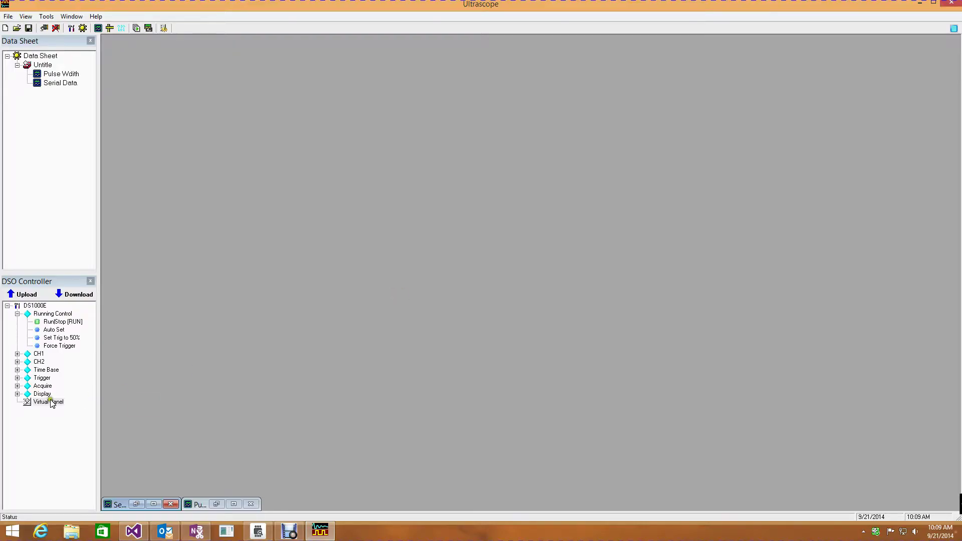
Show the live Virtual Panel enlarged and moved up-left, displaying the channel 1 serial burst
double_click(48, 401)
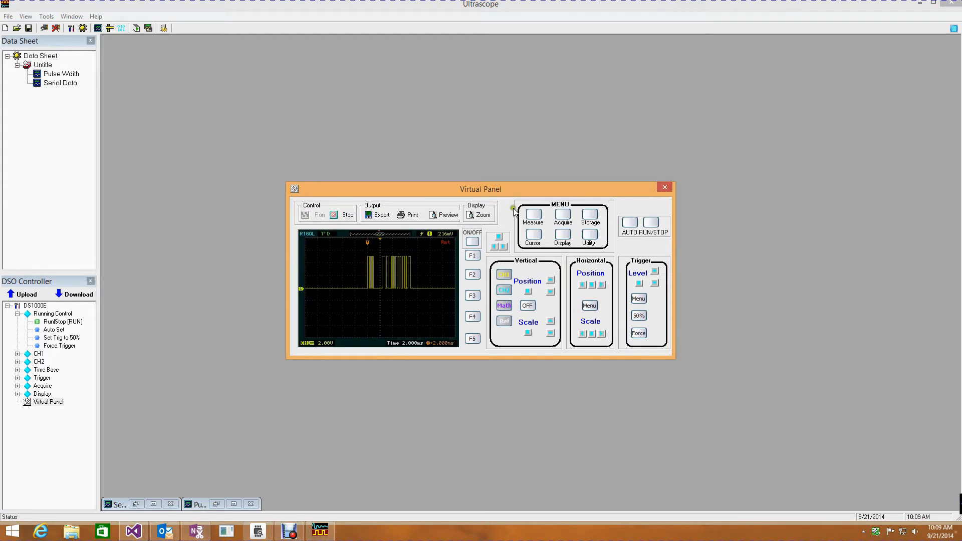
left_click(478, 215)
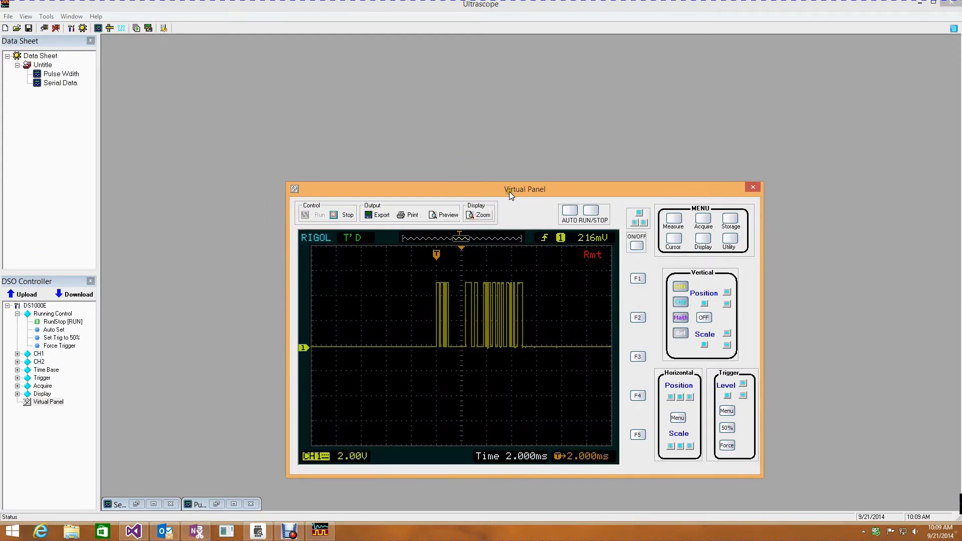
left_click_drag(496, 189, 403, 139)
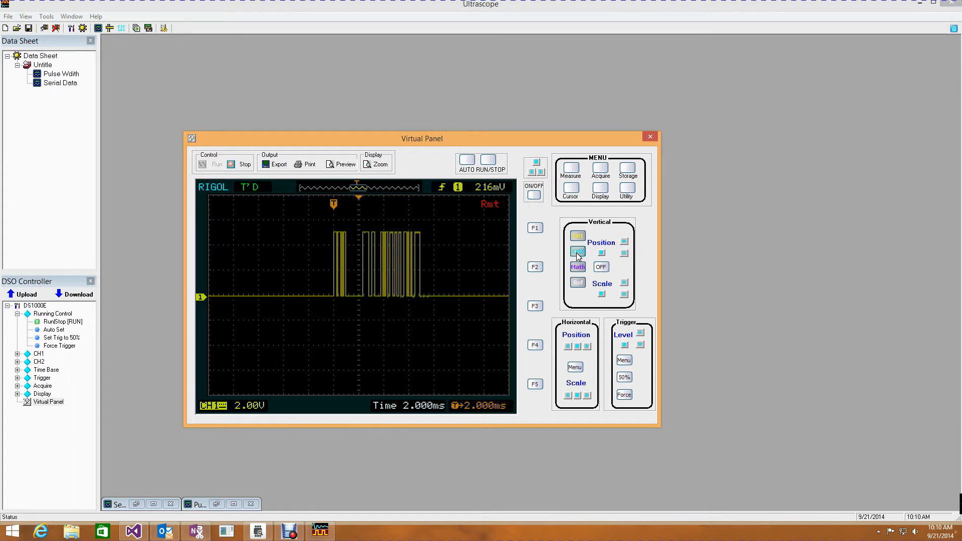
Display channel 2's inverted serial trace, then close the panel and minimize Ultrascope
left_click(576, 253)
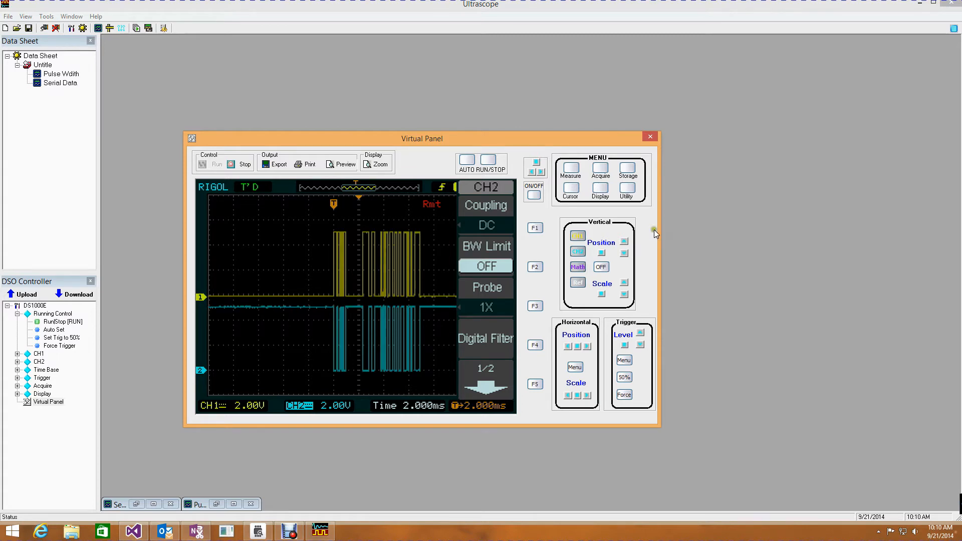
left_click(650, 136)
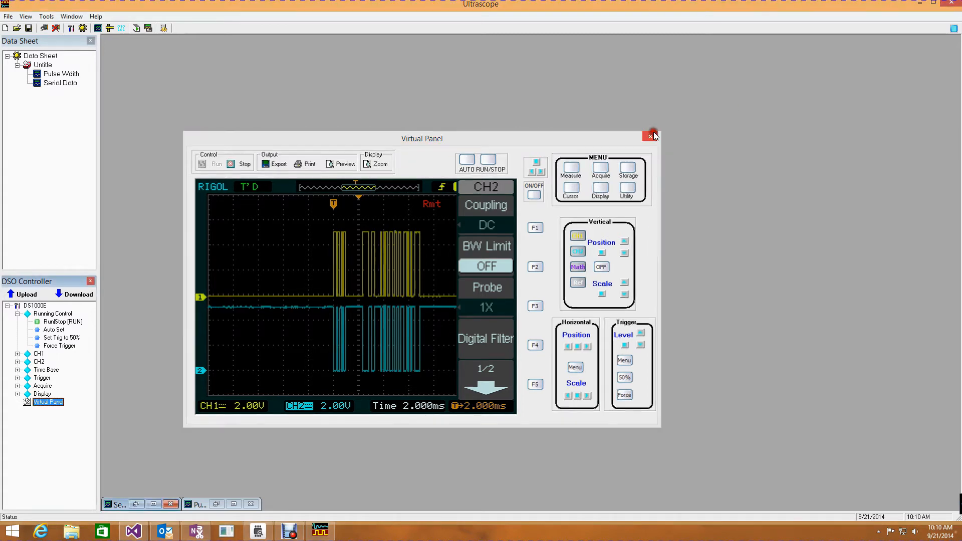
left_click(913, 9)
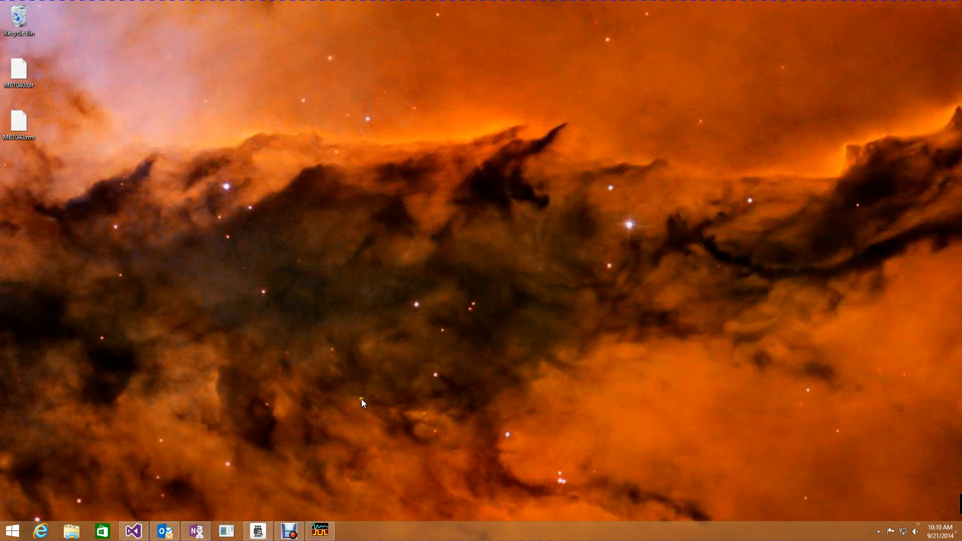
Review both Async Serial analyzers' settings in Saleae Logic without changing them
left_click(258, 531)
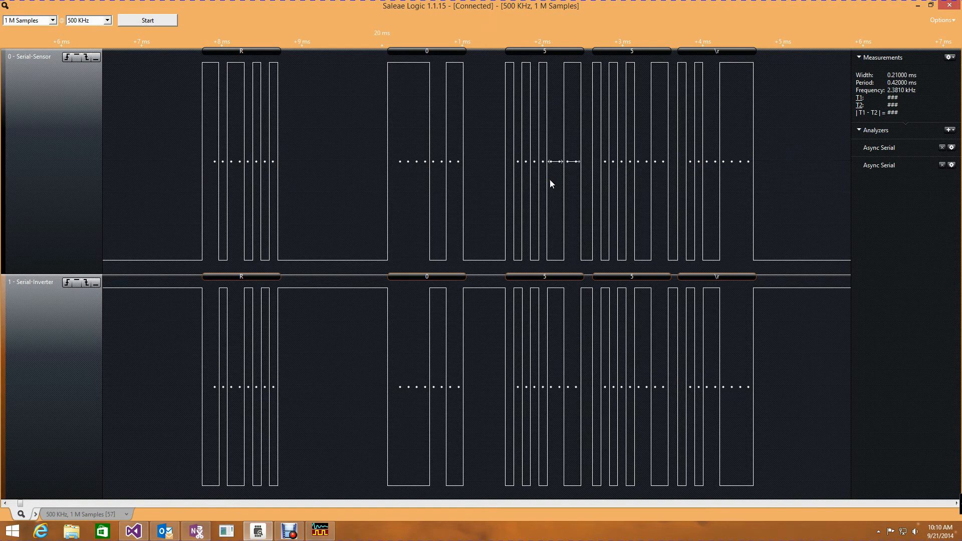
left_click(950, 150)
left_click(927, 162)
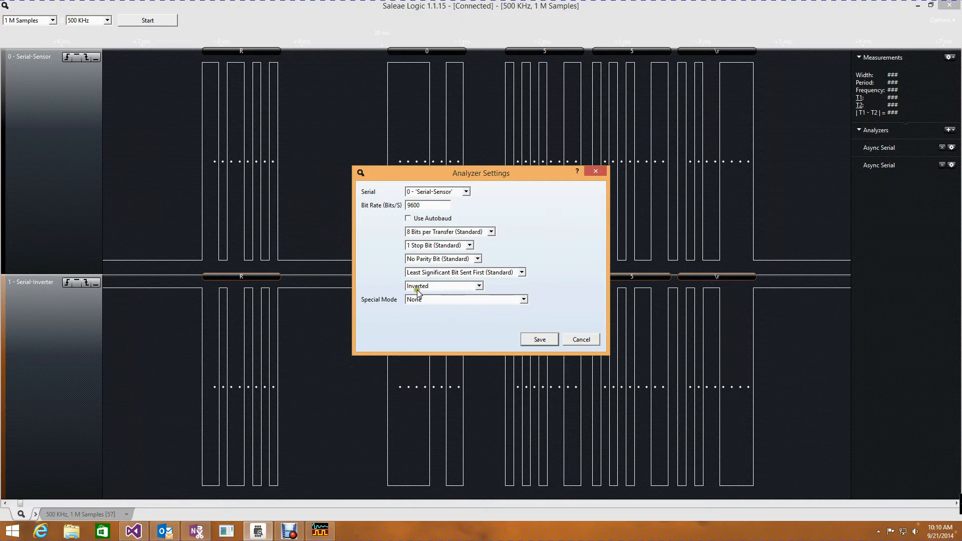
mouse_move(430, 286)
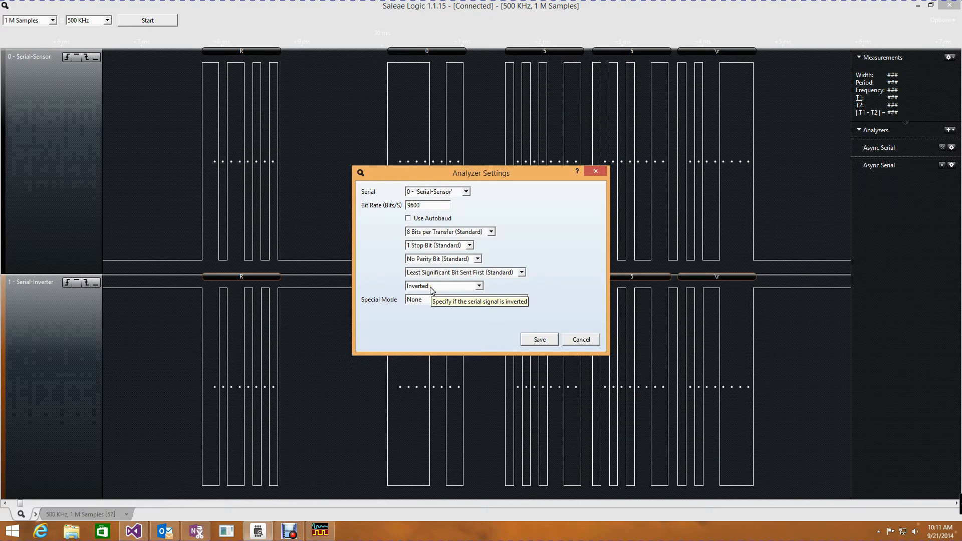
left_click(581, 339)
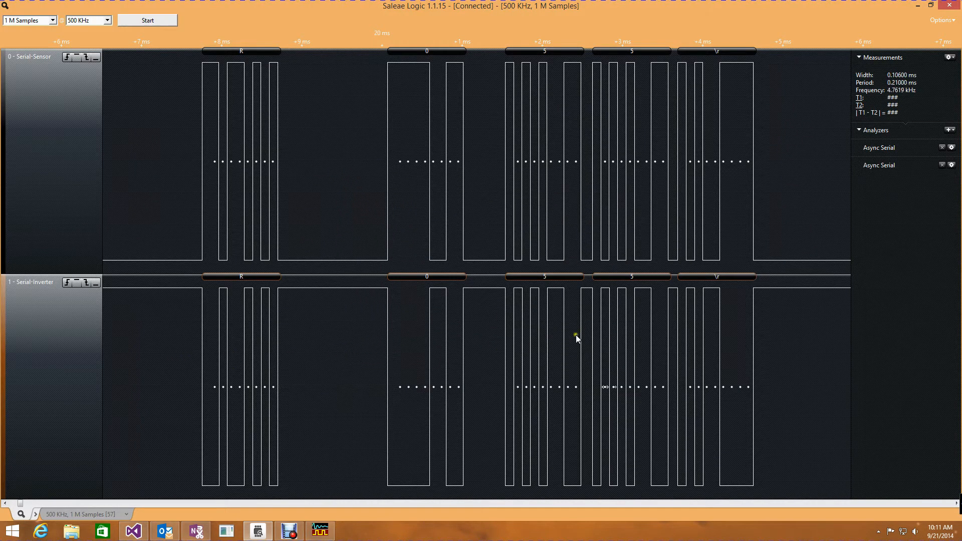
left_click(951, 165)
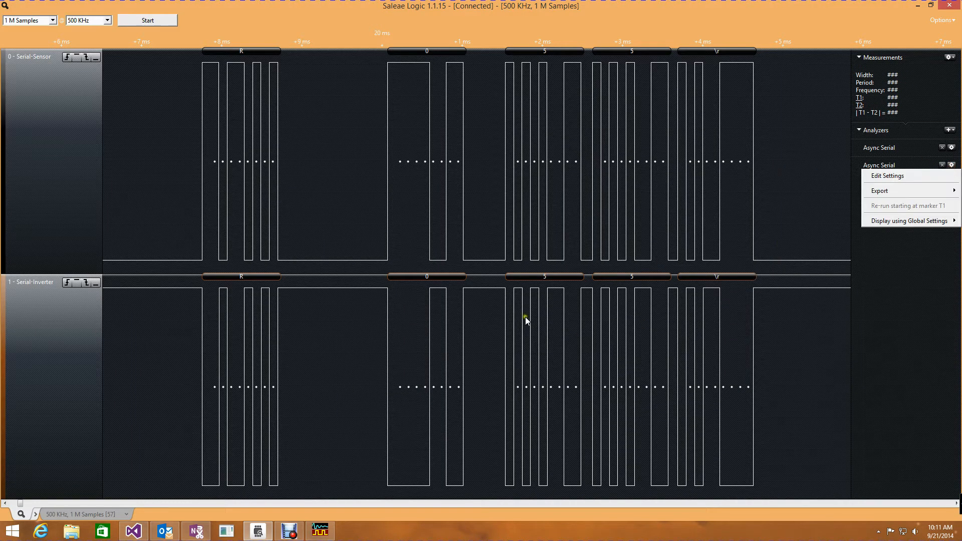
left_click(887, 177)
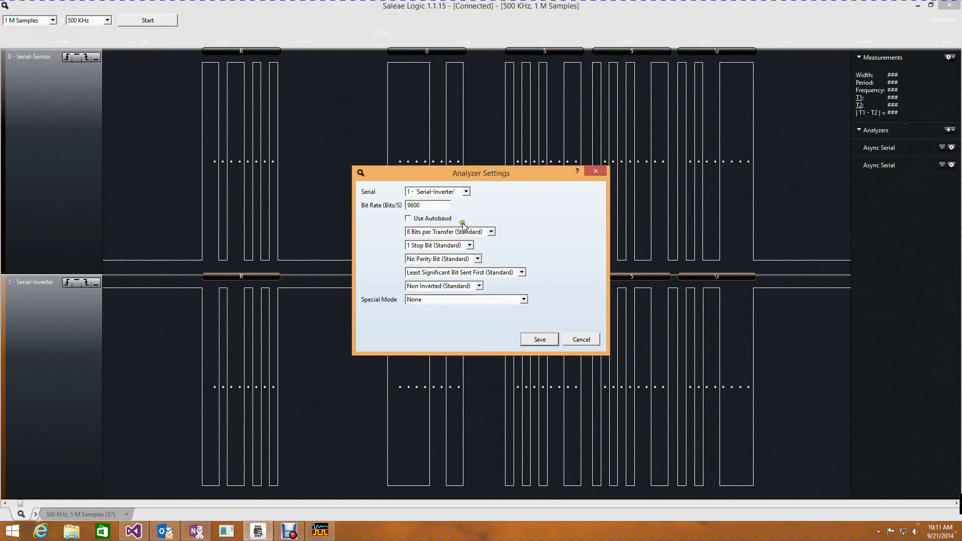
left_click(581, 341)
mouse_move(359, 345)
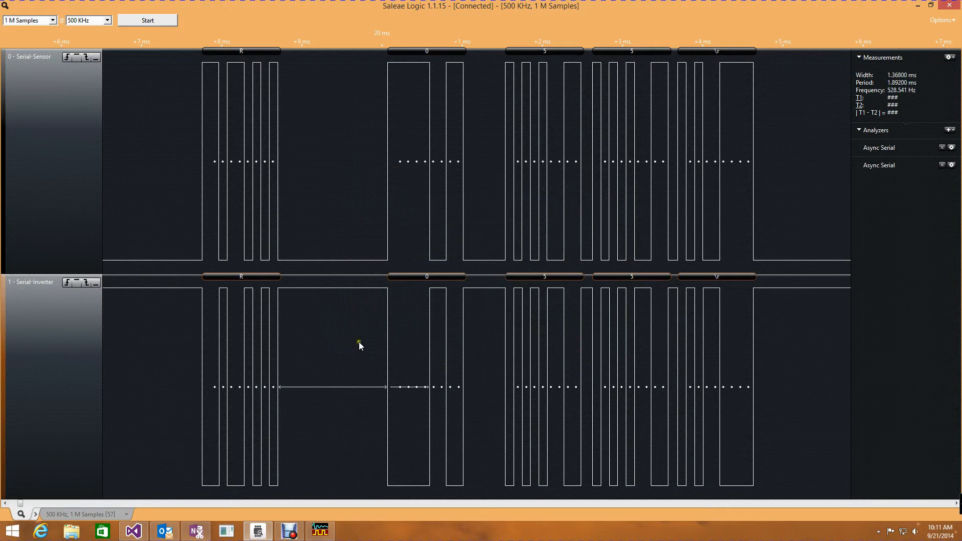
Capture a fresh set of samples showing the decoded R-prefixed sonar readings
left_click(151, 20)
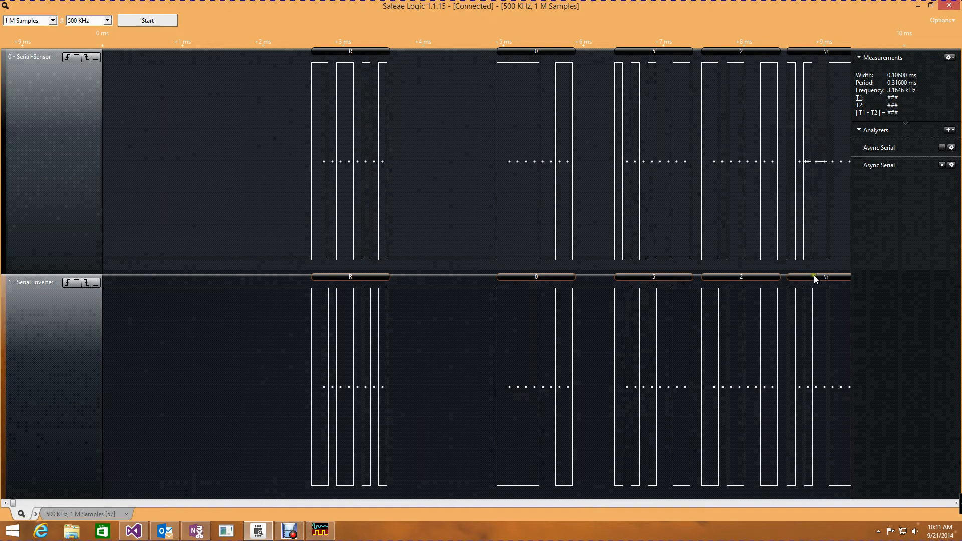
scroll(486, 349, "down", 3)
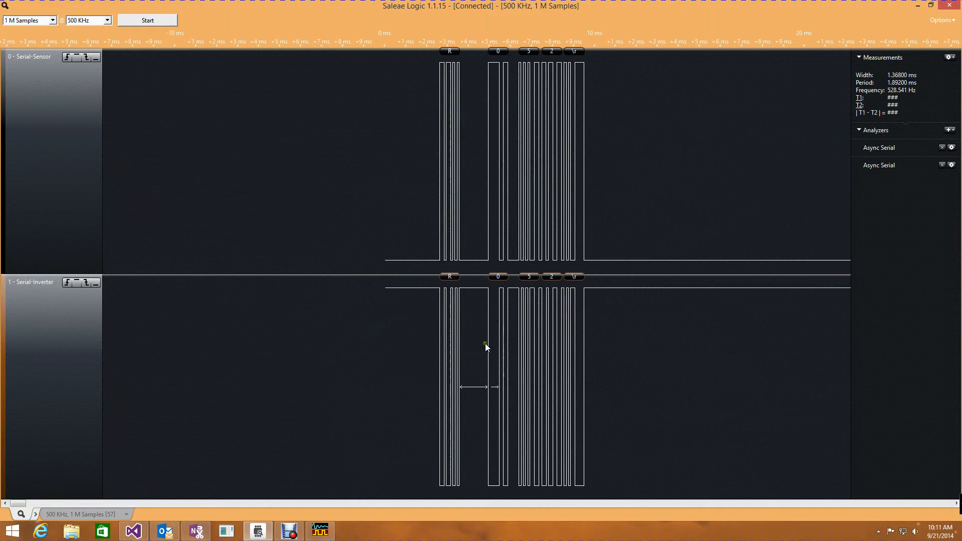
scroll(485, 344, "down", 3)
scroll(485, 343, "down", 3)
scroll(484, 344, "down", 2)
scroll(484, 343, "down", 3)
scroll(484, 343, "down", 3)
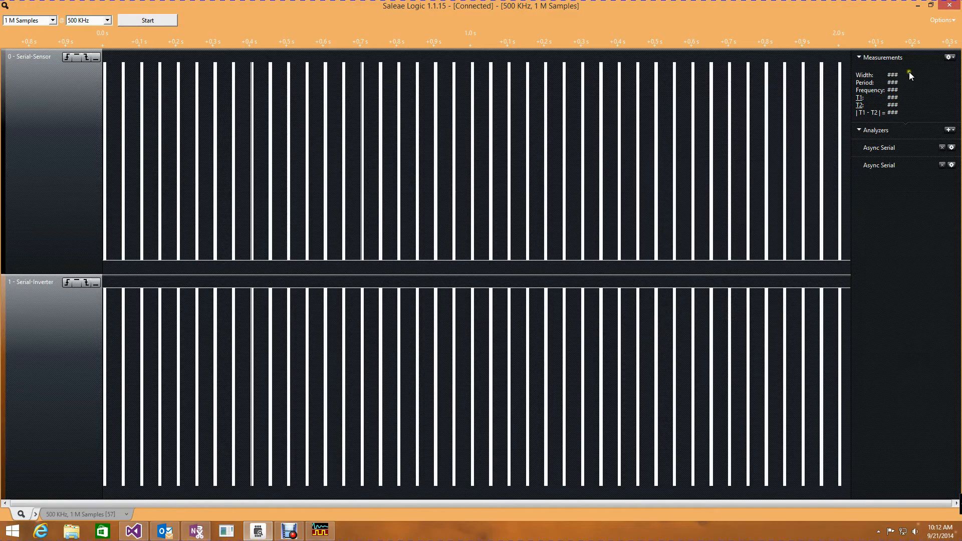
Run the SerialWrite sketch on the board via Remote Windows Debugger, logging R, 0, 5, 2 readings
left_click(920, 7)
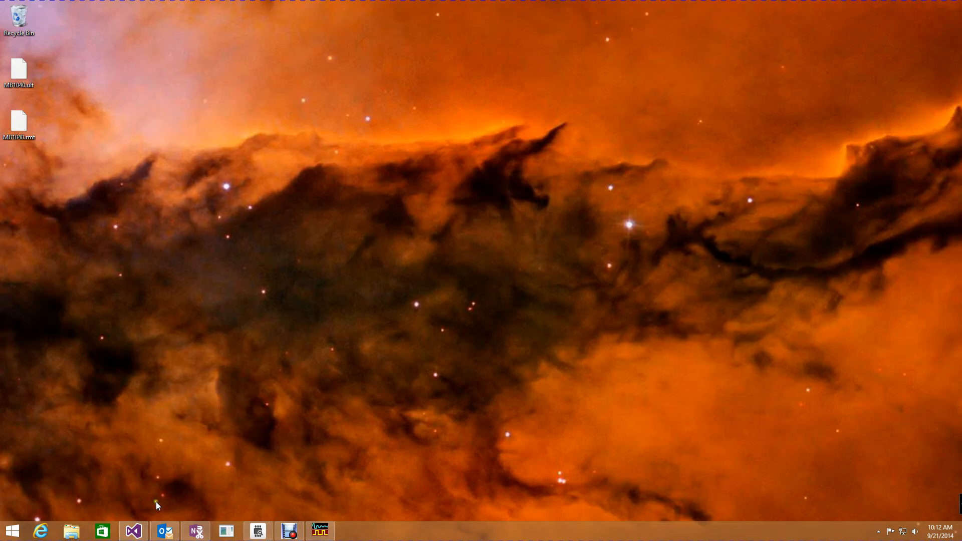
left_click(134, 532)
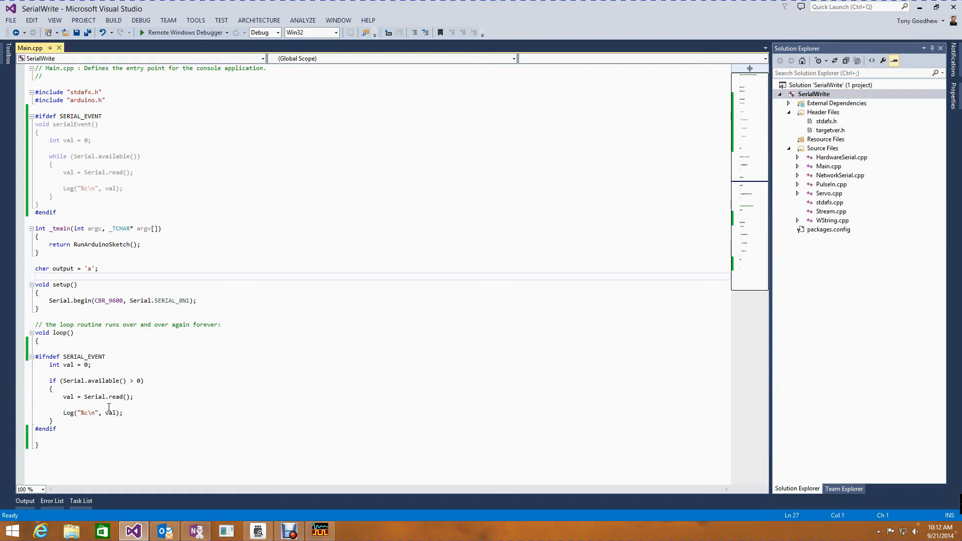
left_click(172, 35)
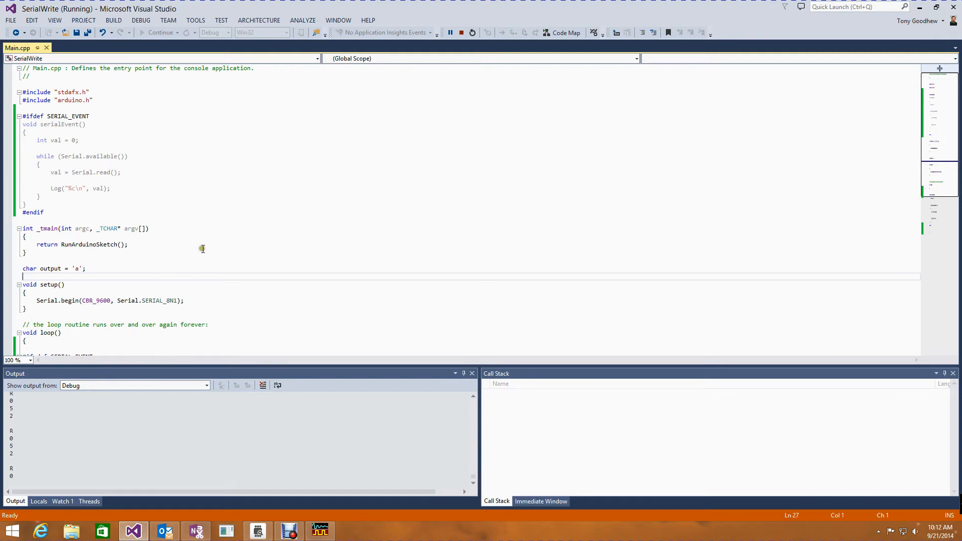
left_click(461, 33)
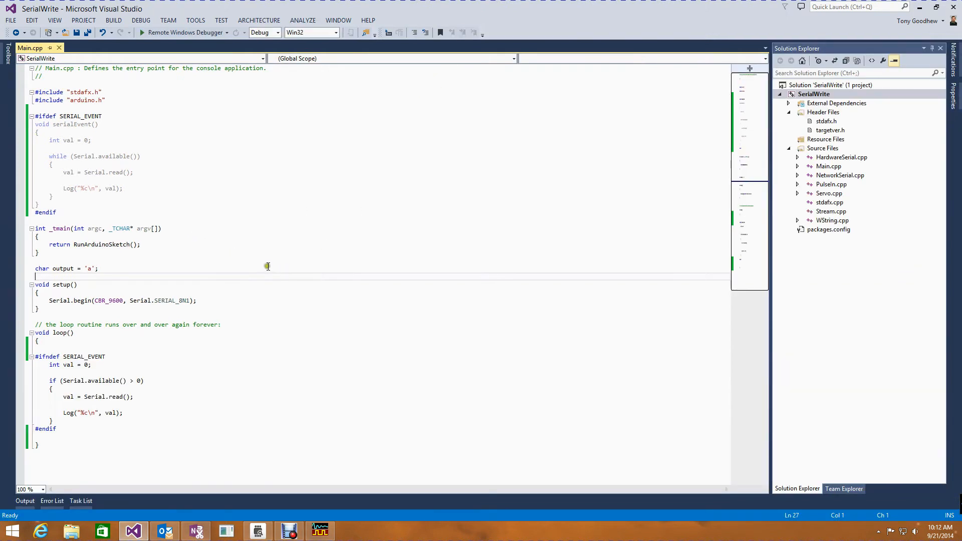
left_click(68, 116)
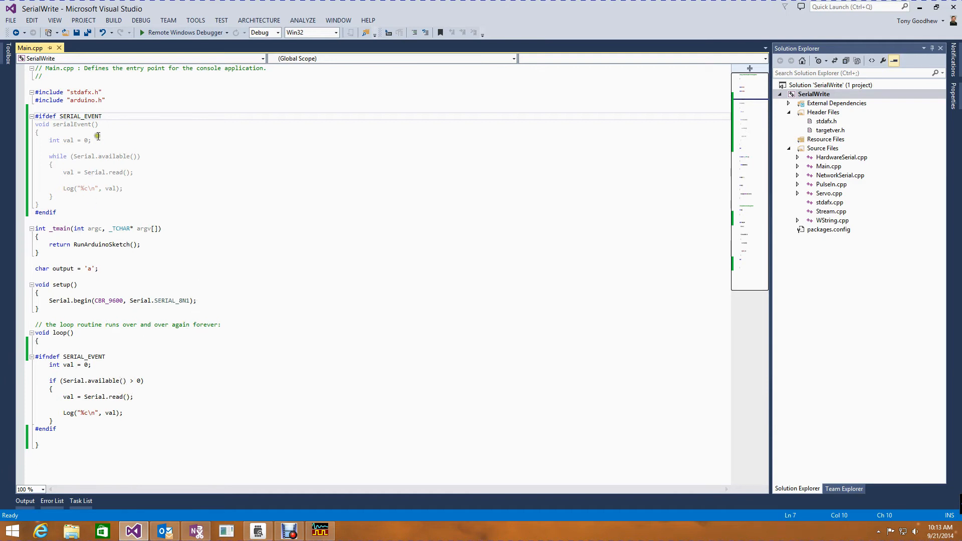
double_click(75, 115)
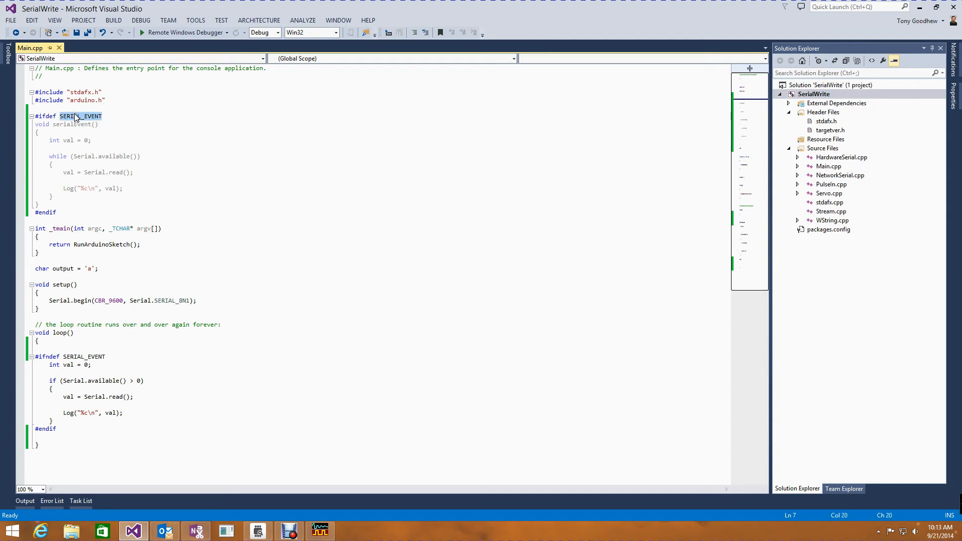
left_click(83, 123)
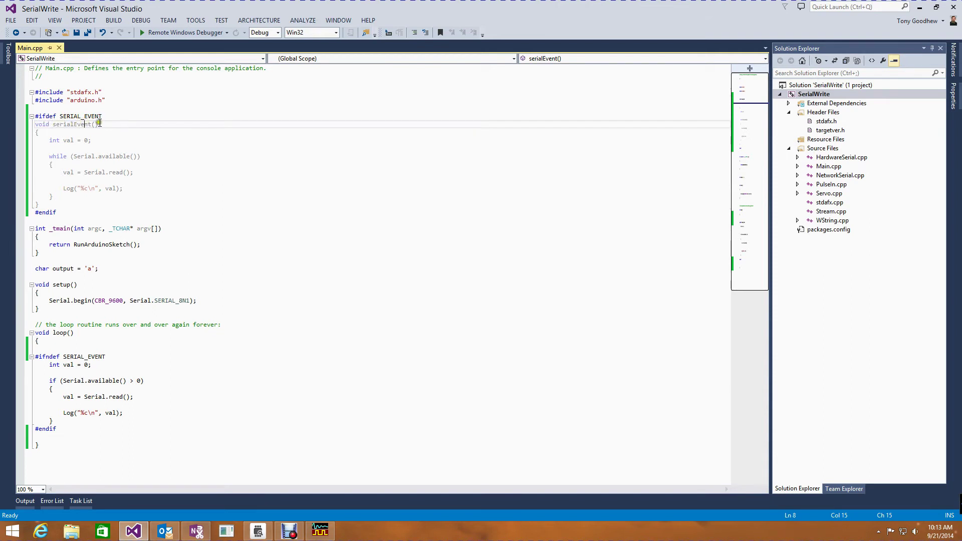
Add SERIAL_EVENT; to the SerialWrite project's C/C++ Preprocessor Definitions and apply it
right_click(806, 94)
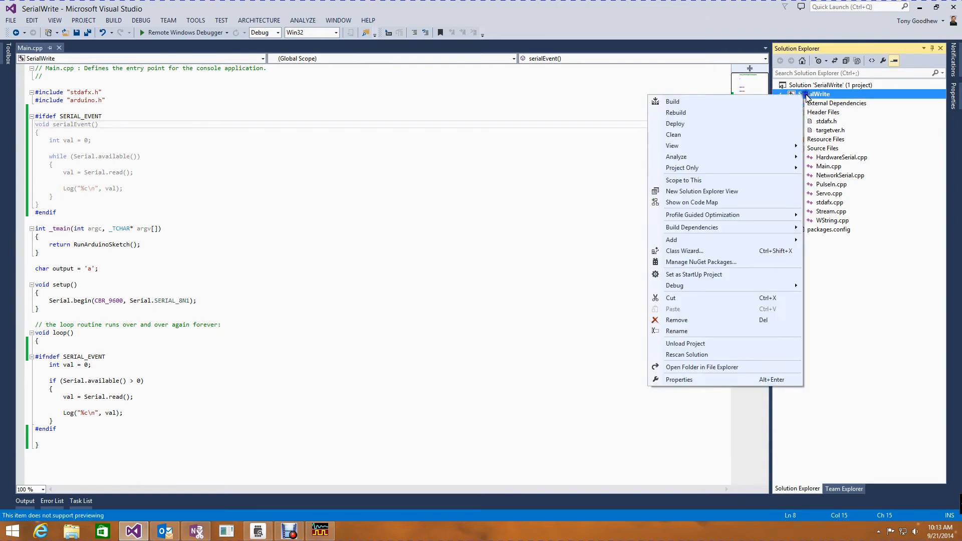
left_click(708, 380)
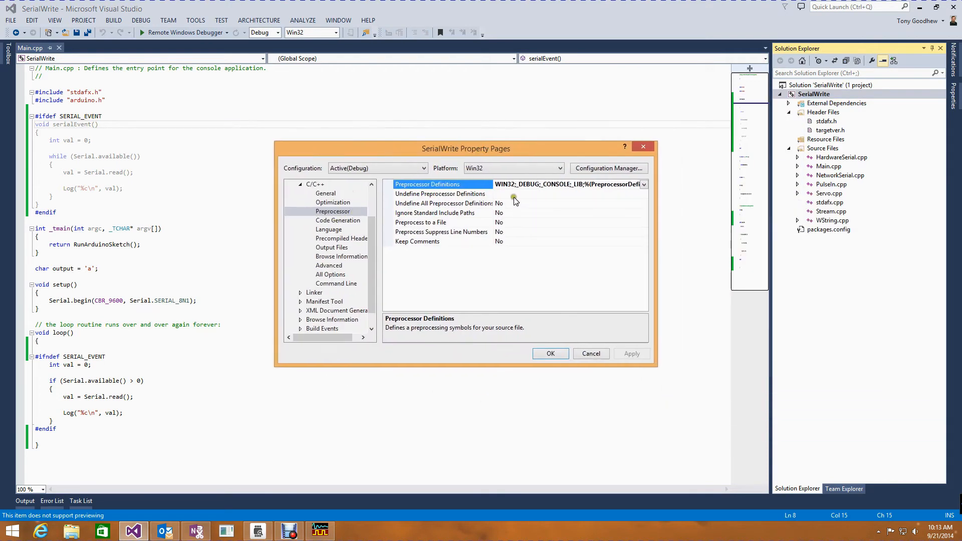
left_click(496, 184)
type("SERIAL_EVENT;")
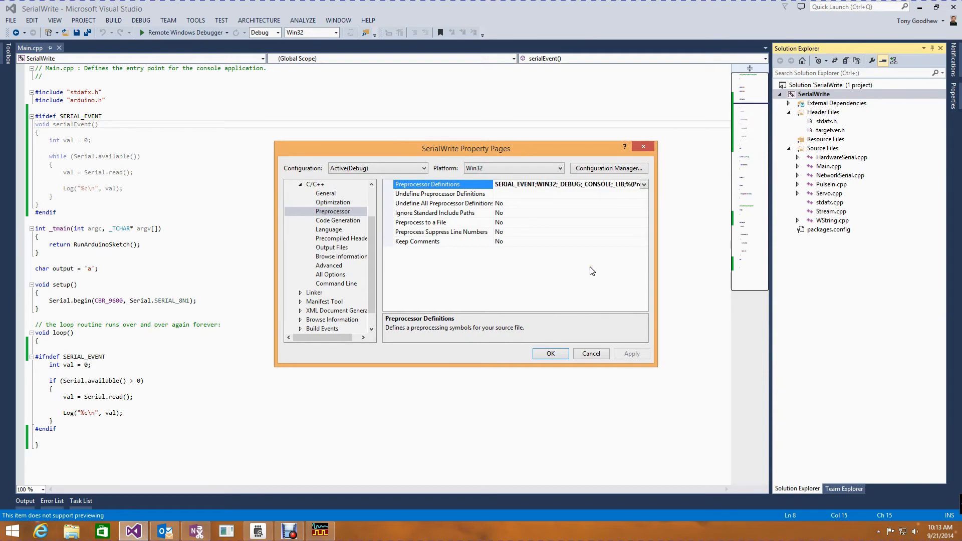
left_click(551, 353)
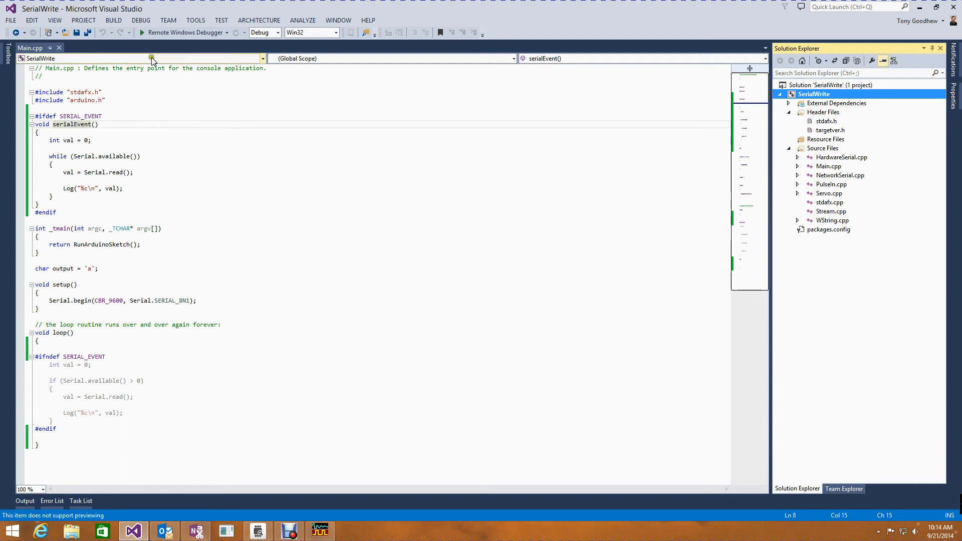
Rebuild and run the serialEvent-based sketch, logging R, 0, 5, 2 readings
left_click(168, 33)
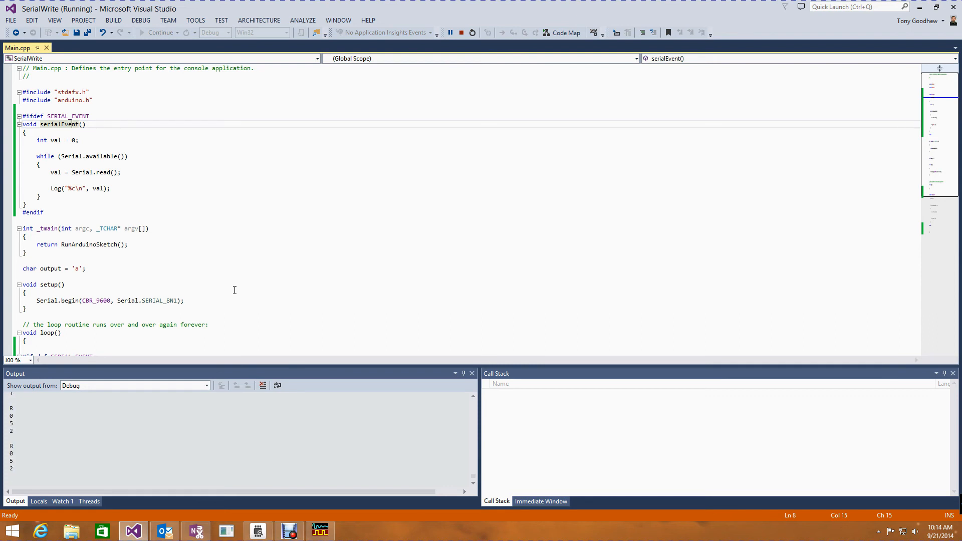
left_click(461, 33)
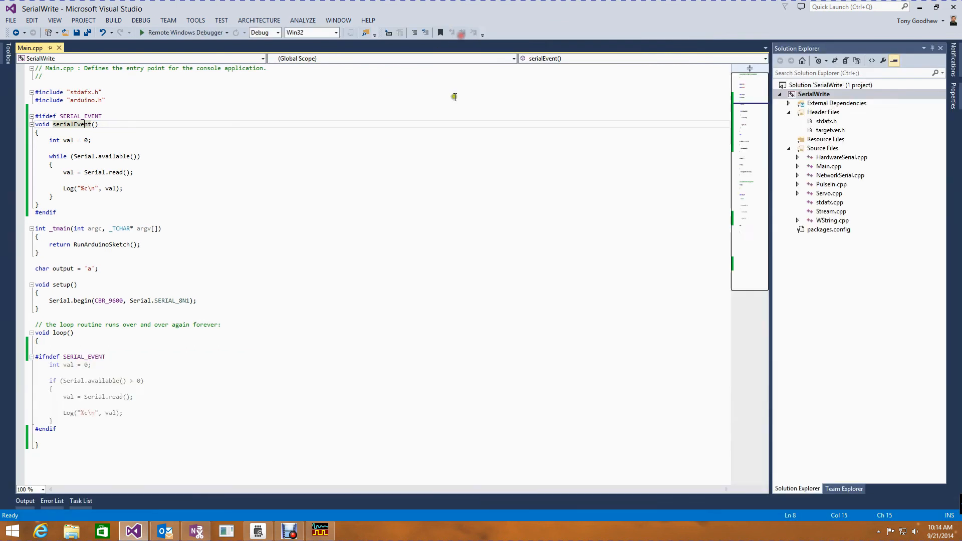